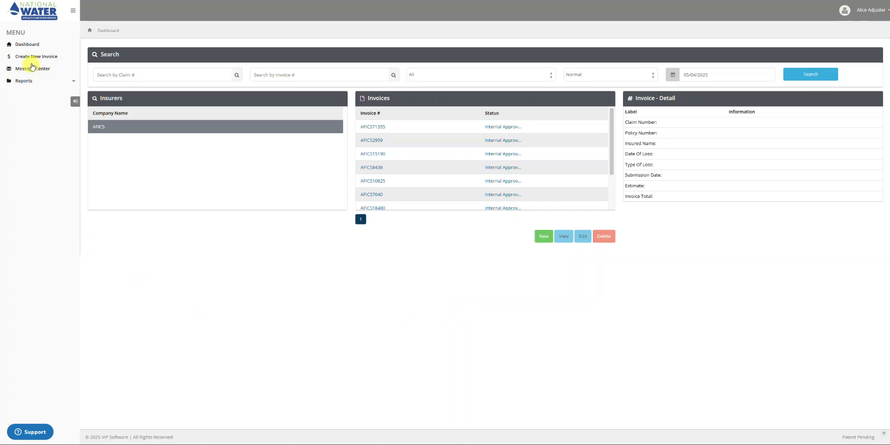
# Step: Start a new invoice with AFICS as the carrier
pyautogui.click(35, 58)
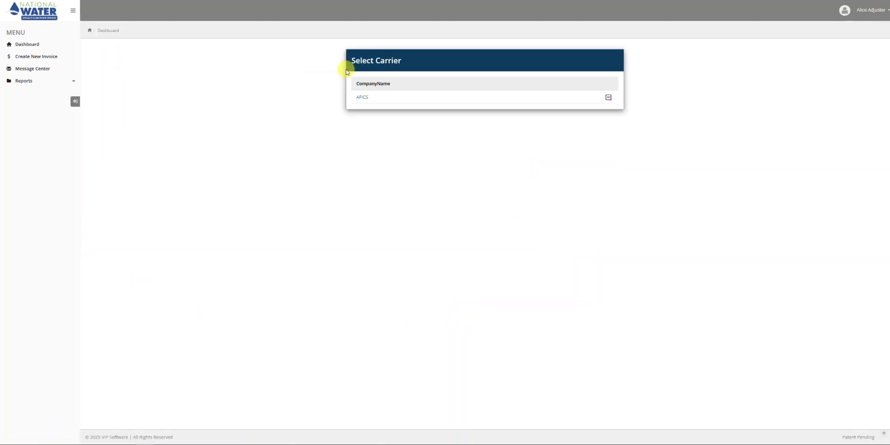
pyautogui.click(362, 98)
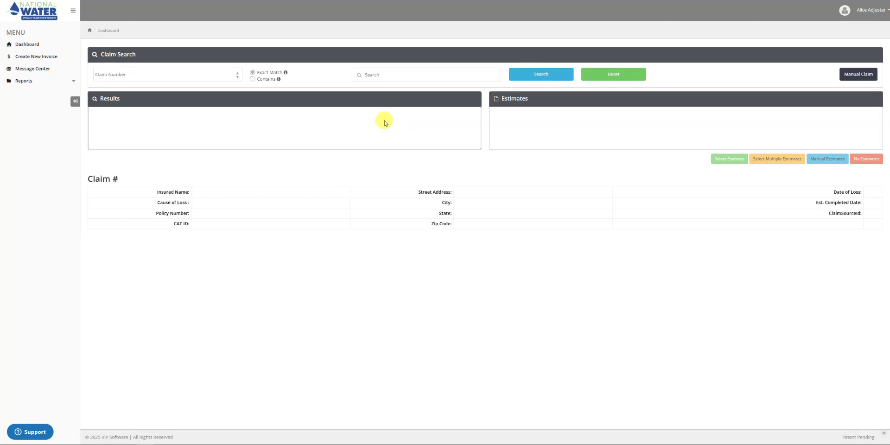
pyautogui.click(378, 75)
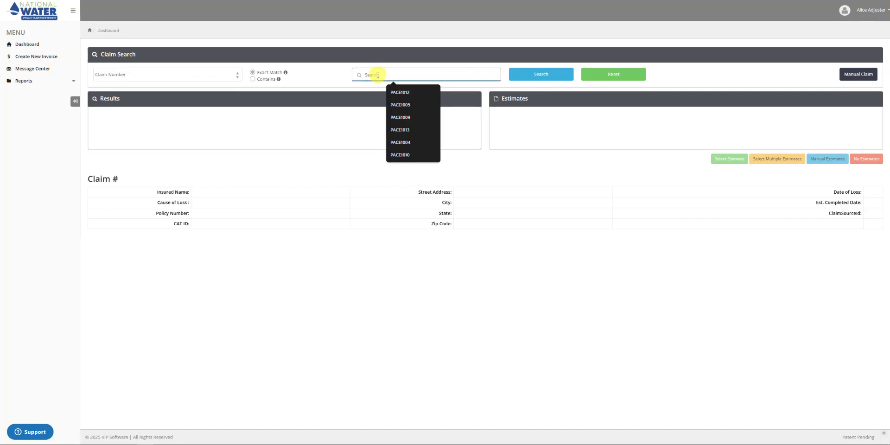
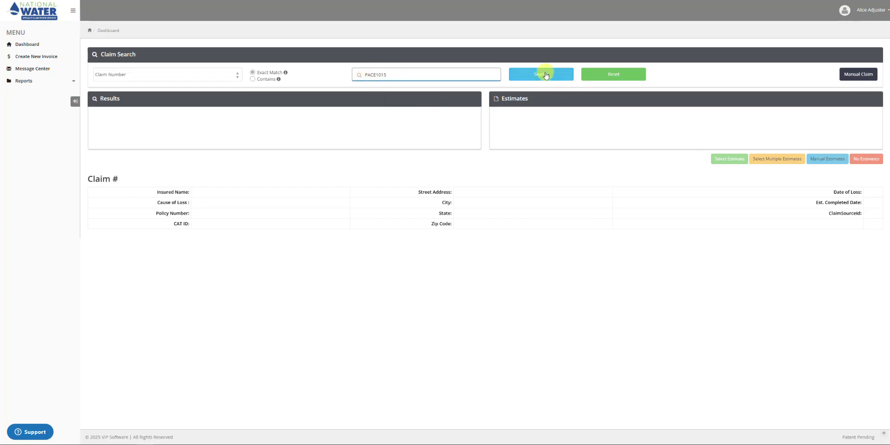
pyautogui.click(545, 75)
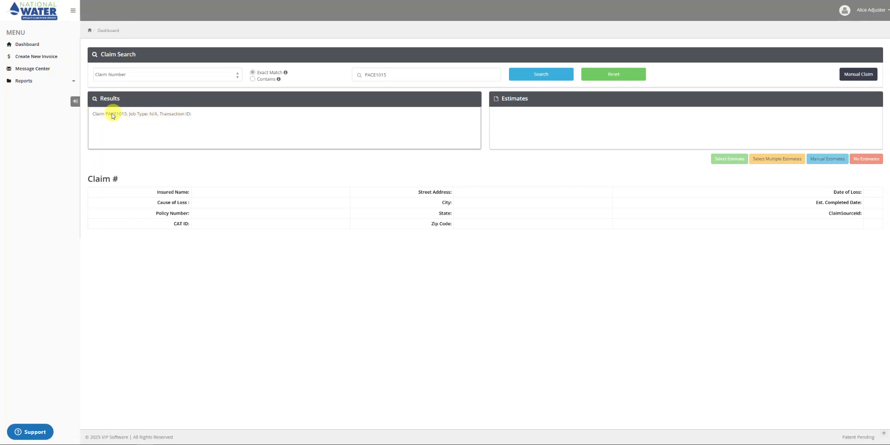
pyautogui.click(148, 114)
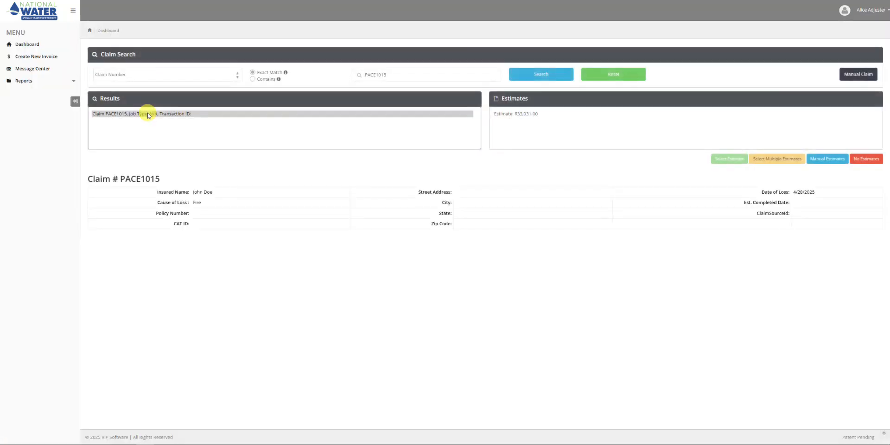
# Step: Select the $33,031.00 estimate and open invoice AFICS22019 for it
pyautogui.click(539, 134)
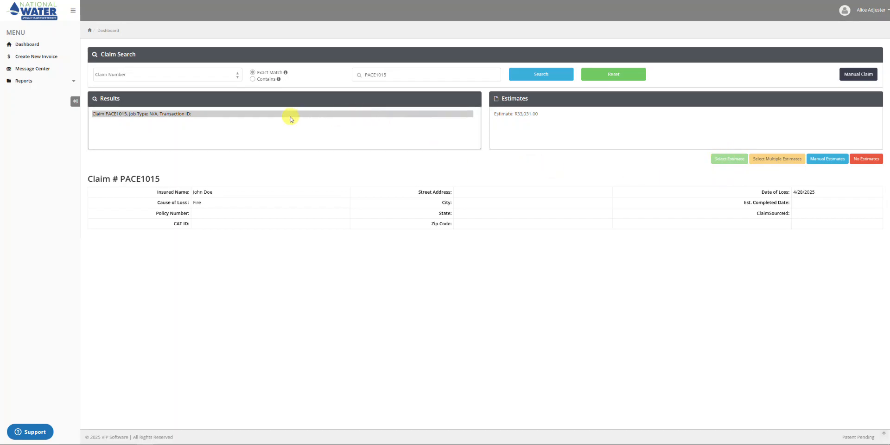
pyautogui.click(531, 116)
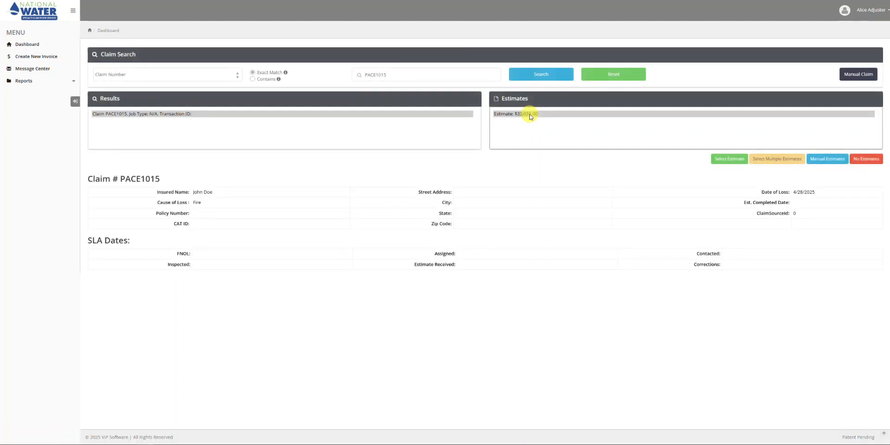
pyautogui.click(728, 159)
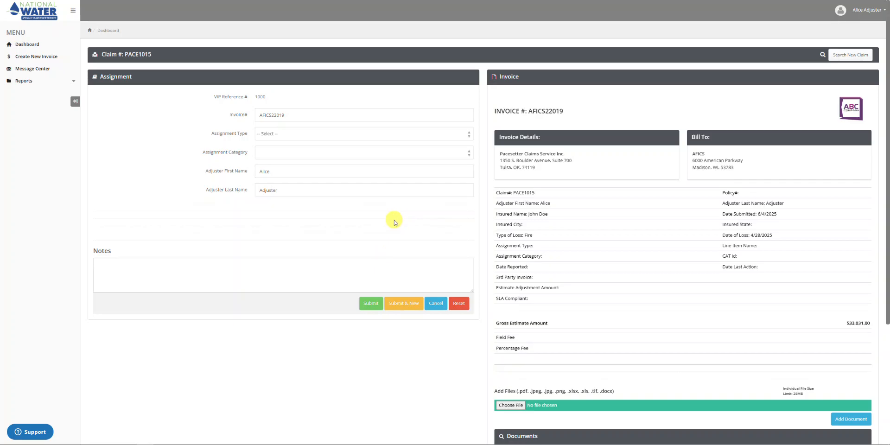
# Step: Set assignment type to 2023 Total Daily Rate and category to Field Fee Schedule
pyautogui.click(461, 133)
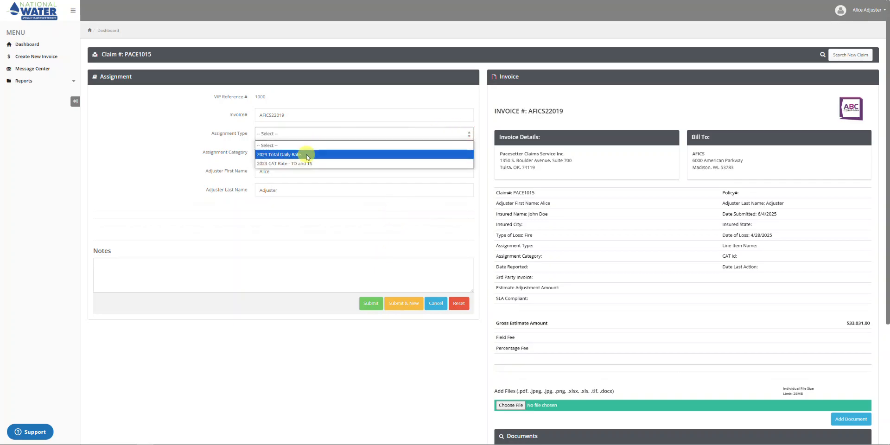
pyautogui.click(307, 155)
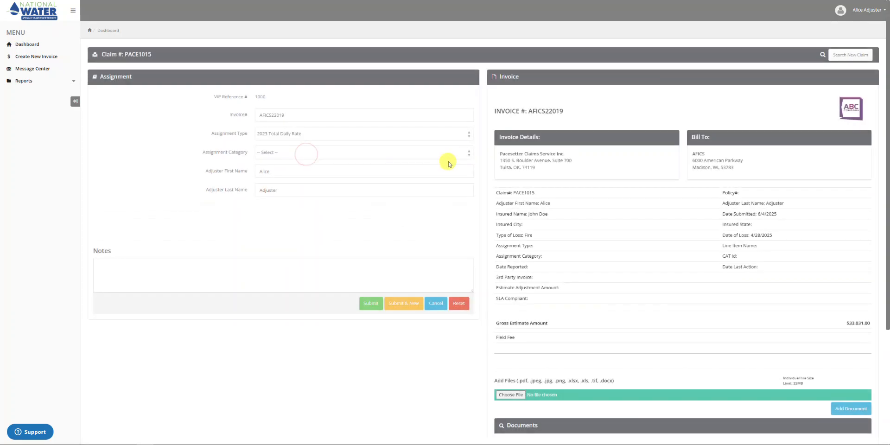
pyautogui.click(470, 154)
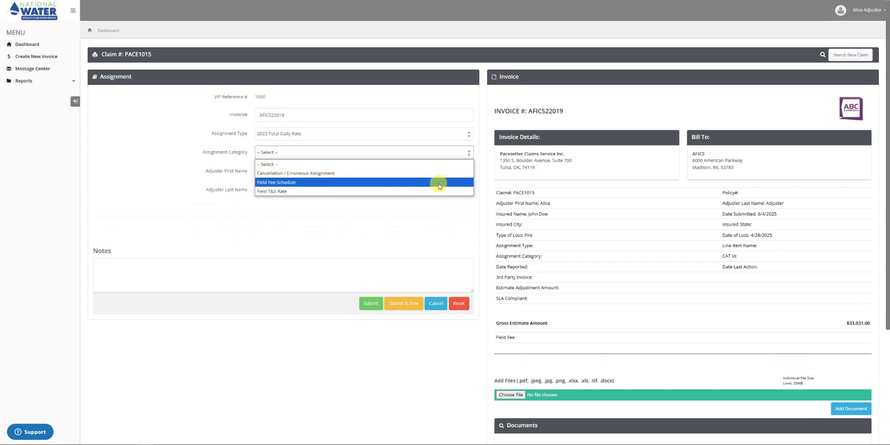
pyautogui.click(424, 182)
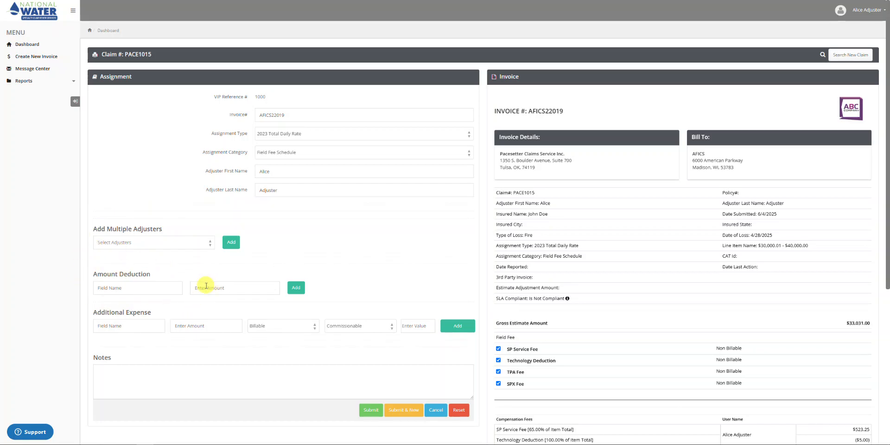
pyautogui.click(141, 327)
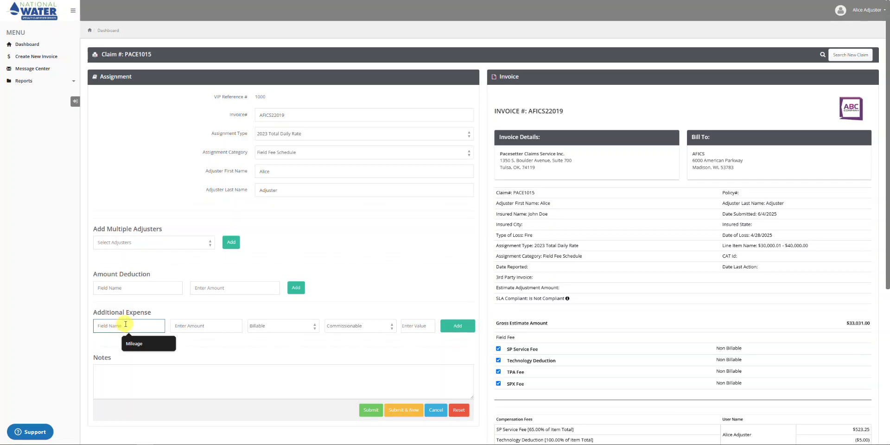
# Step: Fill in a Mileage expense of 100.50, kept Billable, with Reimbursable commission
pyautogui.click(134, 344)
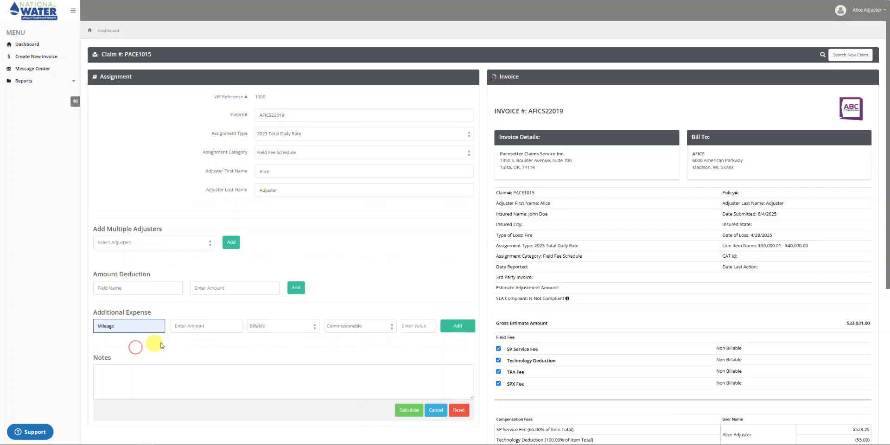
pyautogui.click(191, 327)
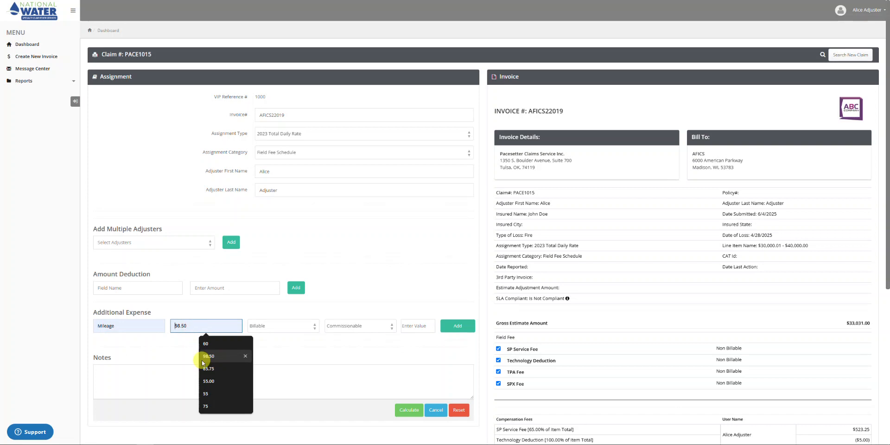
pyautogui.write('100')
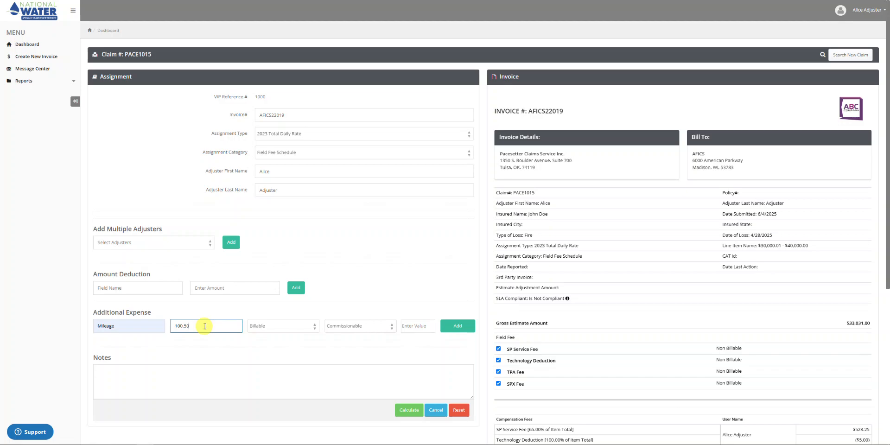
pyautogui.click(281, 327)
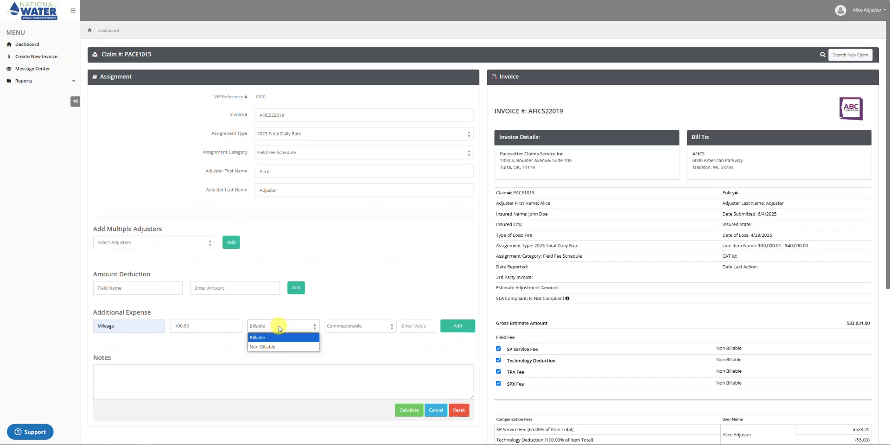
pyautogui.click(279, 328)
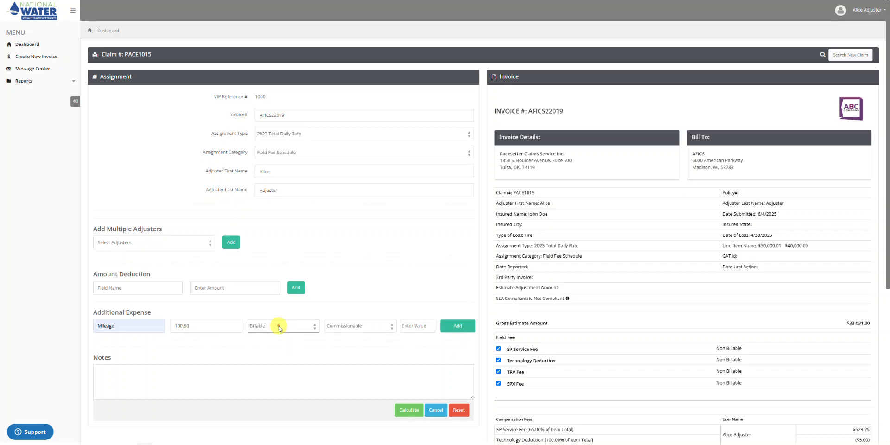
pyautogui.click(390, 328)
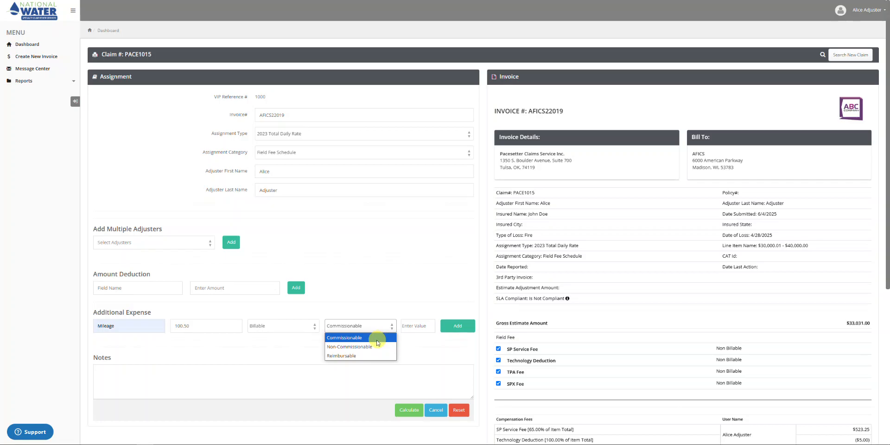
pyautogui.click(369, 357)
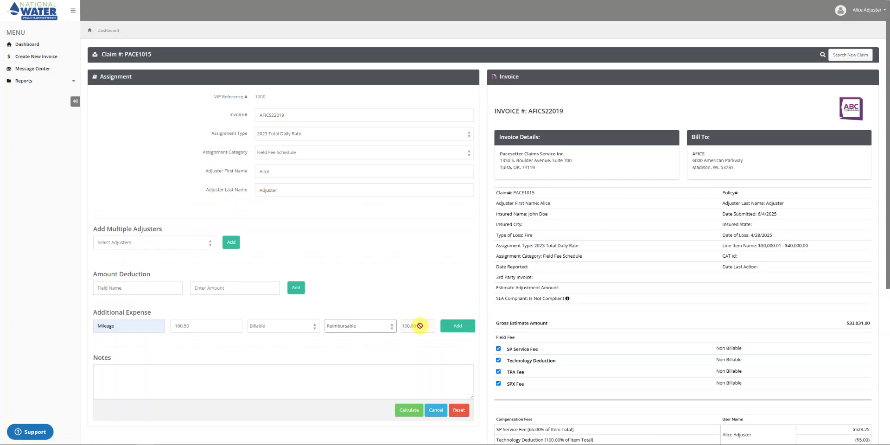
pyautogui.scroll(-2, 463, 338)
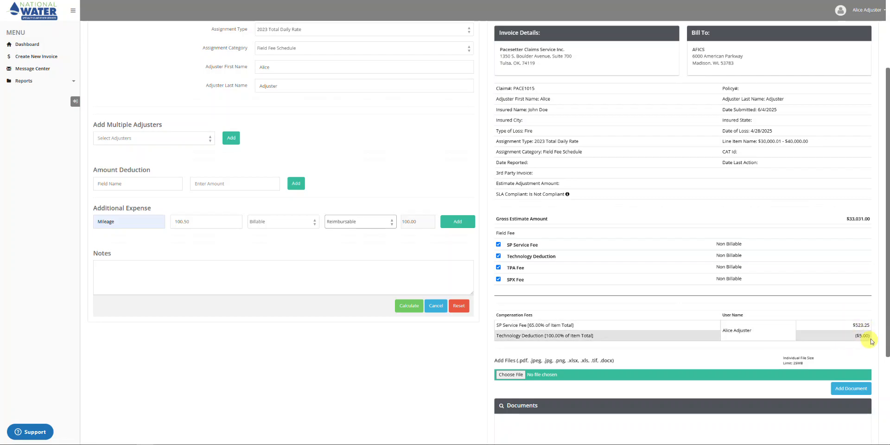
# Step: Add the 100.50 Mileage expense as a row in Additional Expense Detail
pyautogui.click(460, 222)
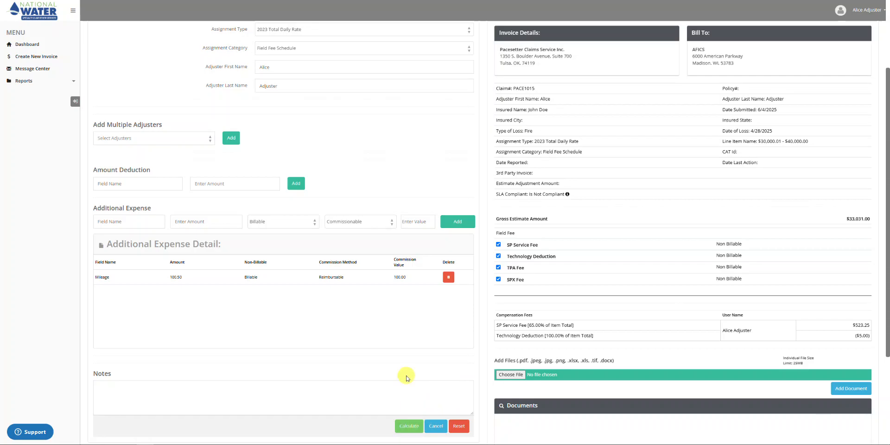
pyautogui.scroll(-2, 403, 374)
pyautogui.scroll(-2, 403, 378)
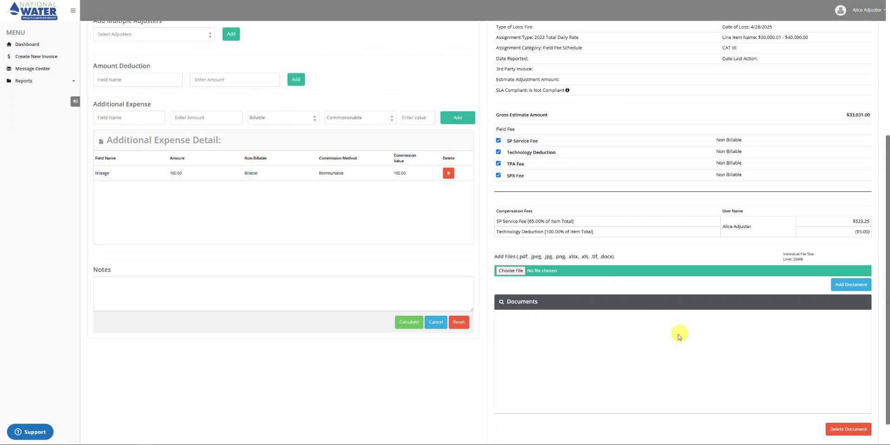
pyautogui.click(410, 324)
# Step: Calculate the invoice totals, then select and upload Mileage Map.pdf
pyautogui.click(410, 323)
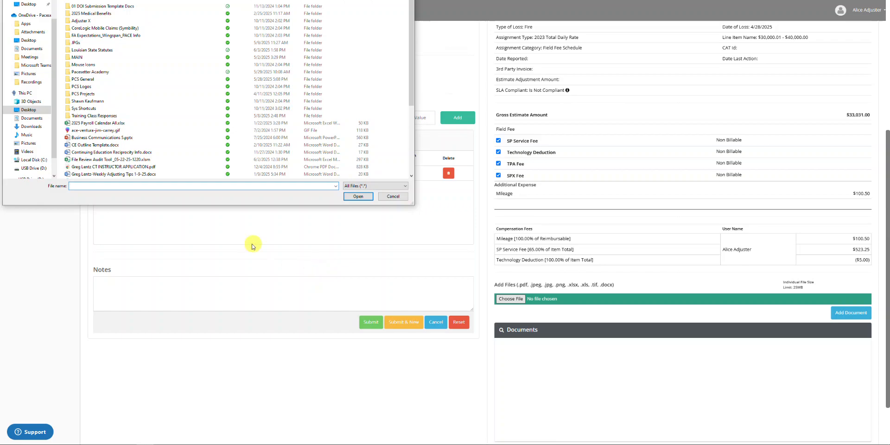
pyautogui.scroll(-3, 190, 139)
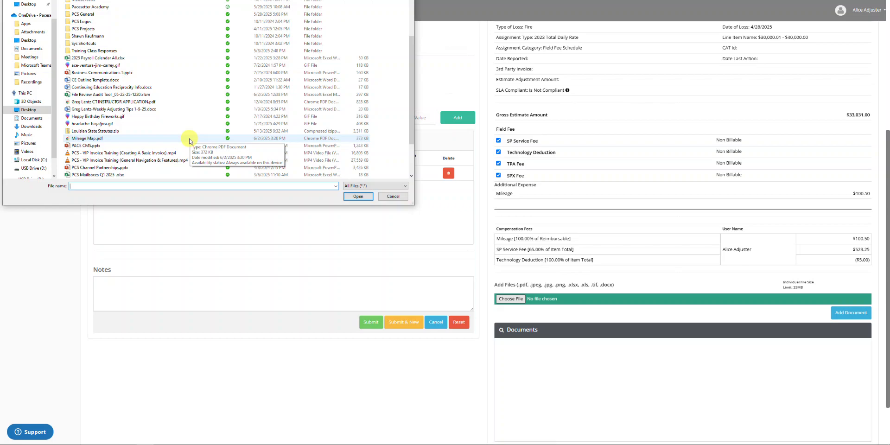
pyautogui.click(91, 138)
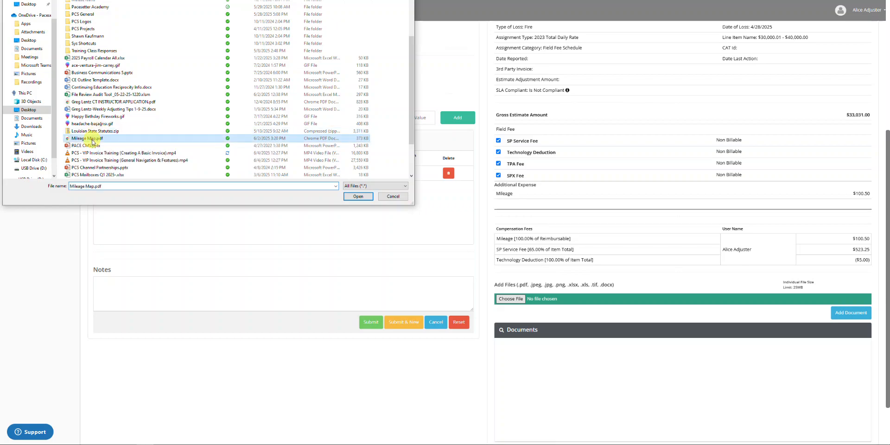
pyautogui.click(358, 197)
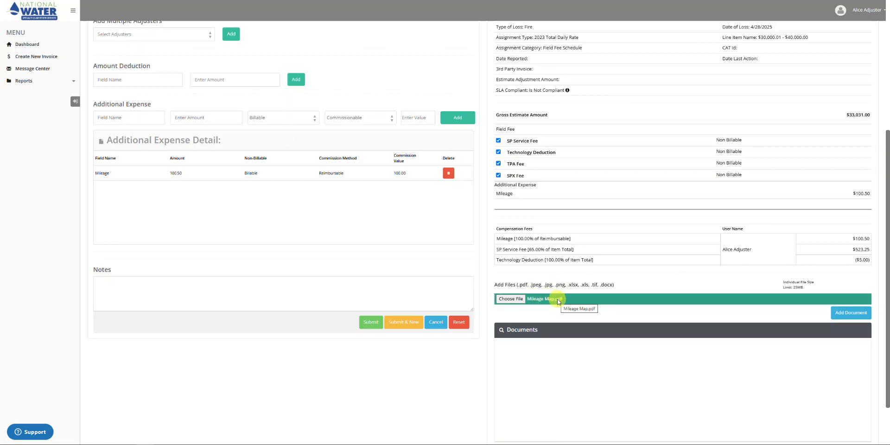
pyautogui.click(854, 314)
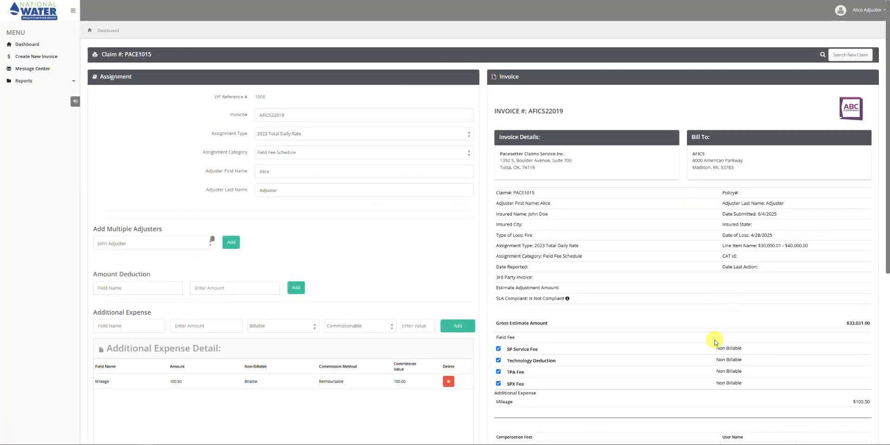
# Step: Confirm Mileage Map.pdf is listed in Documents and recalculate the invoice totals
pyautogui.scroll(-6, 712, 338)
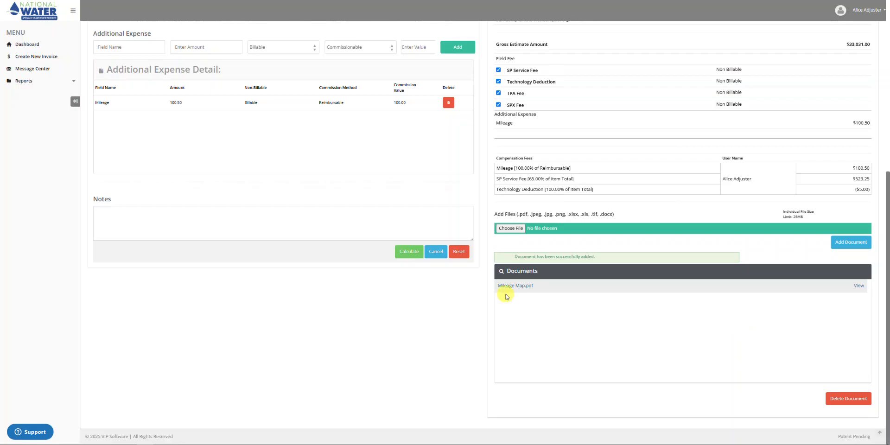
pyautogui.click(407, 251)
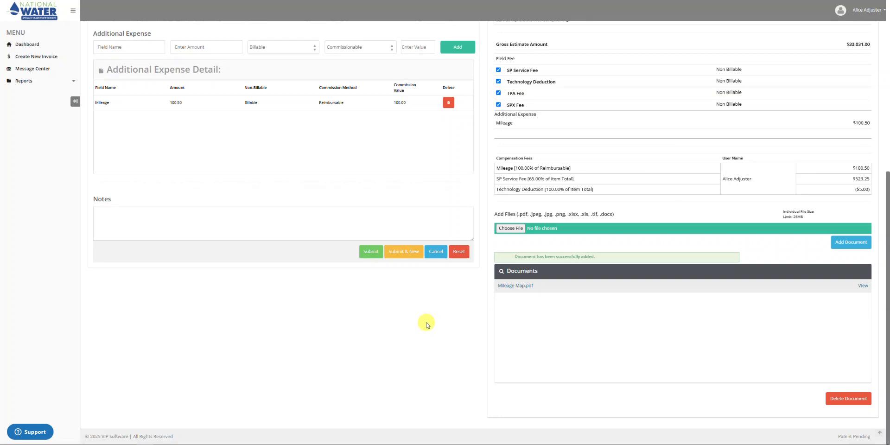
pyautogui.click(50, 432)
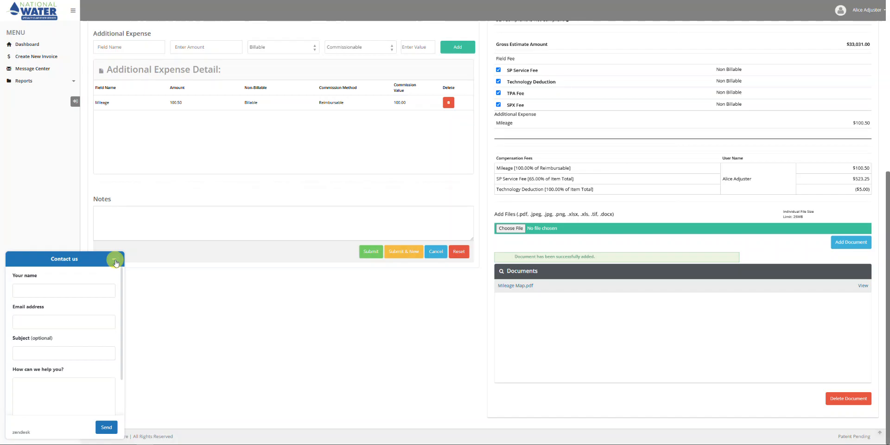
pyautogui.click(115, 261)
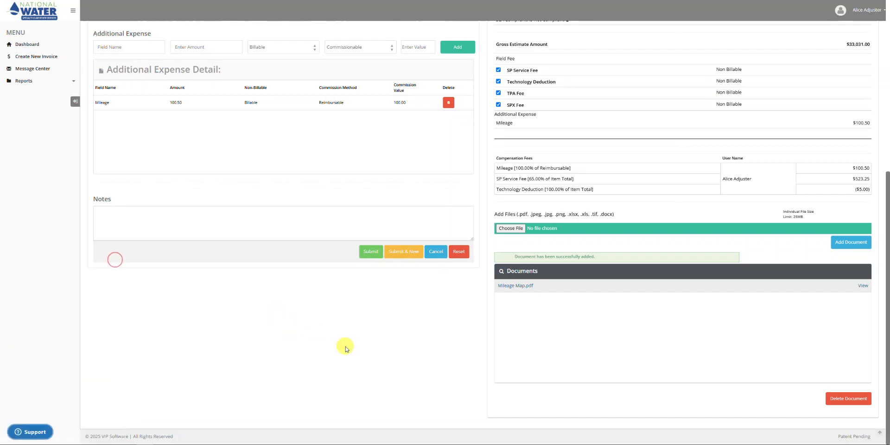